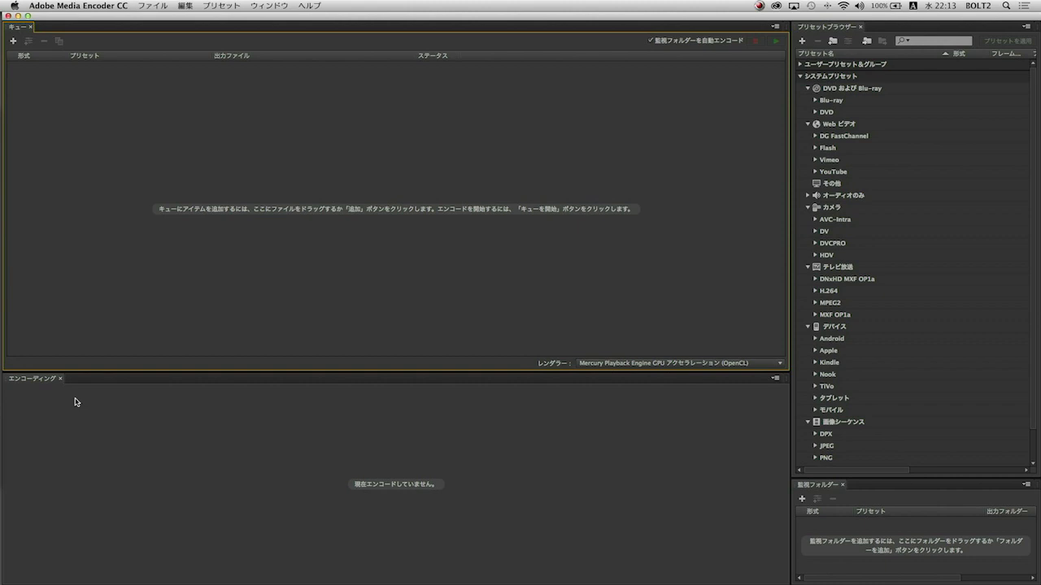
Expand and collapse the Blu-ray and YouTube preset groups in the Preset Browser
left_click(815, 101)
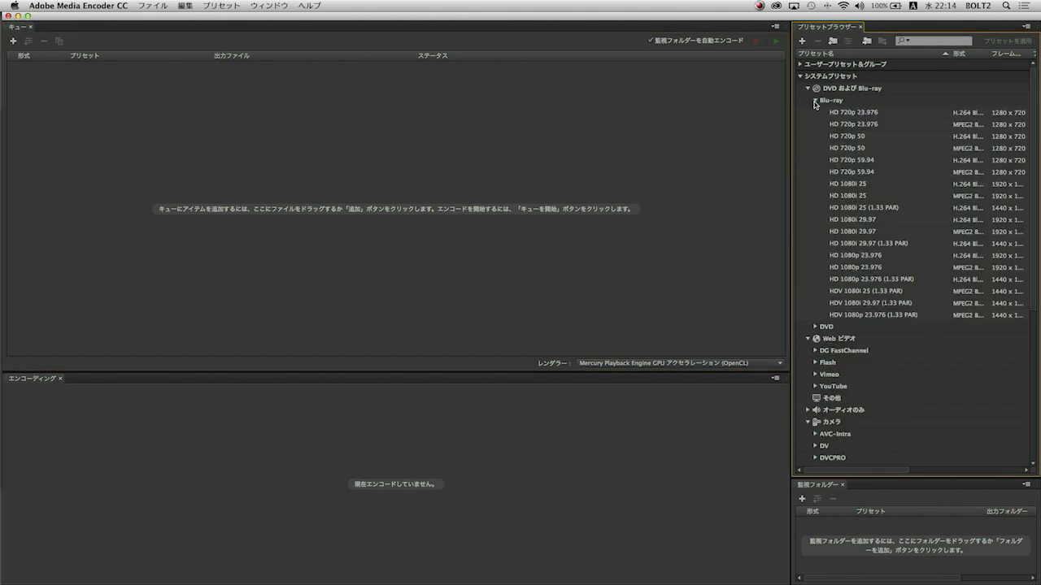
left_click(815, 101)
left_click(815, 172)
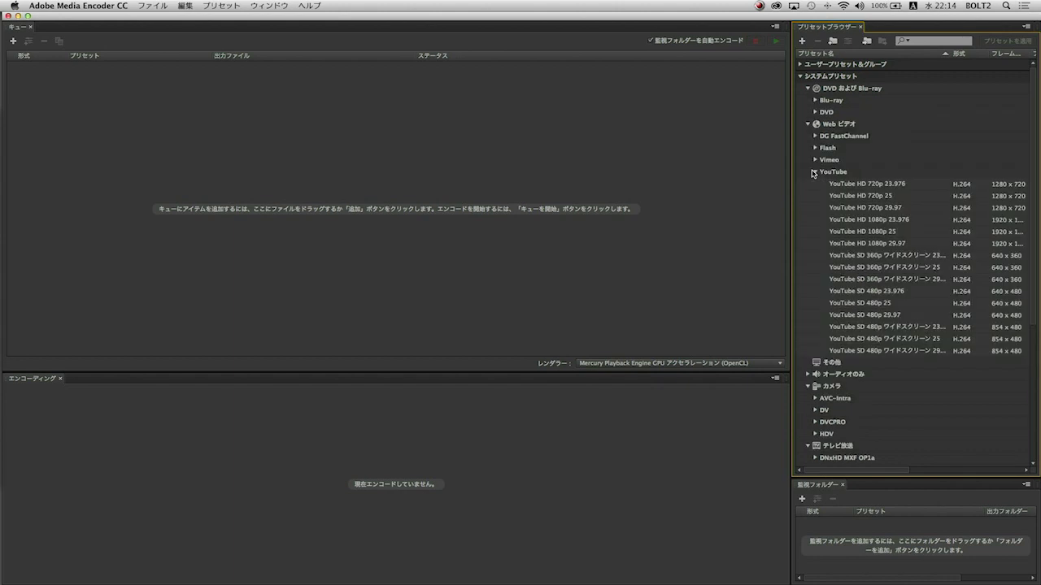
left_click(815, 171)
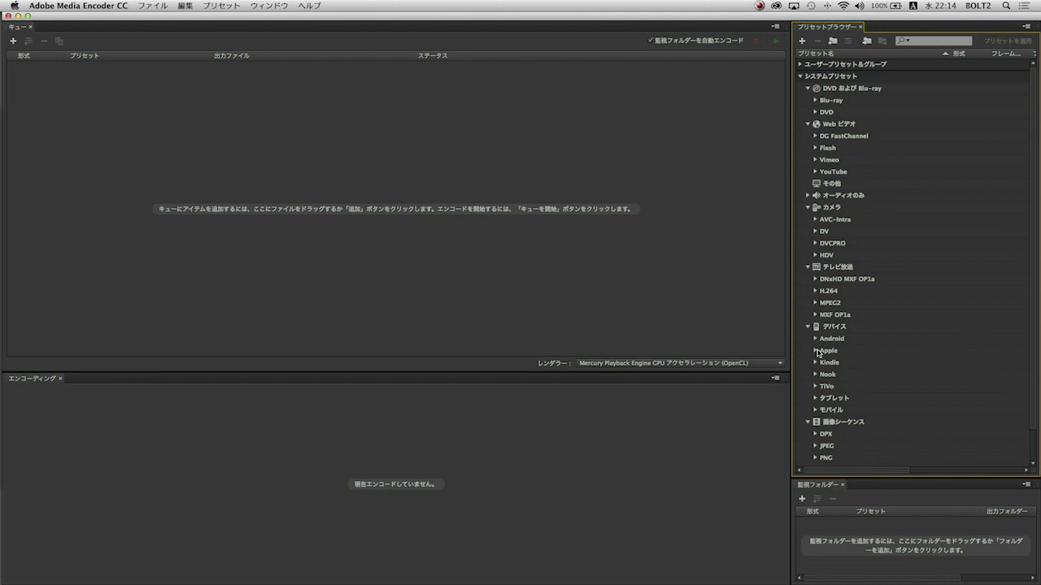
List the Apple device presets (iPad, iPhone, Apple TV H.264) and bring up the F55 folder
left_click(816, 350)
scroll(845, 352, "down", 5)
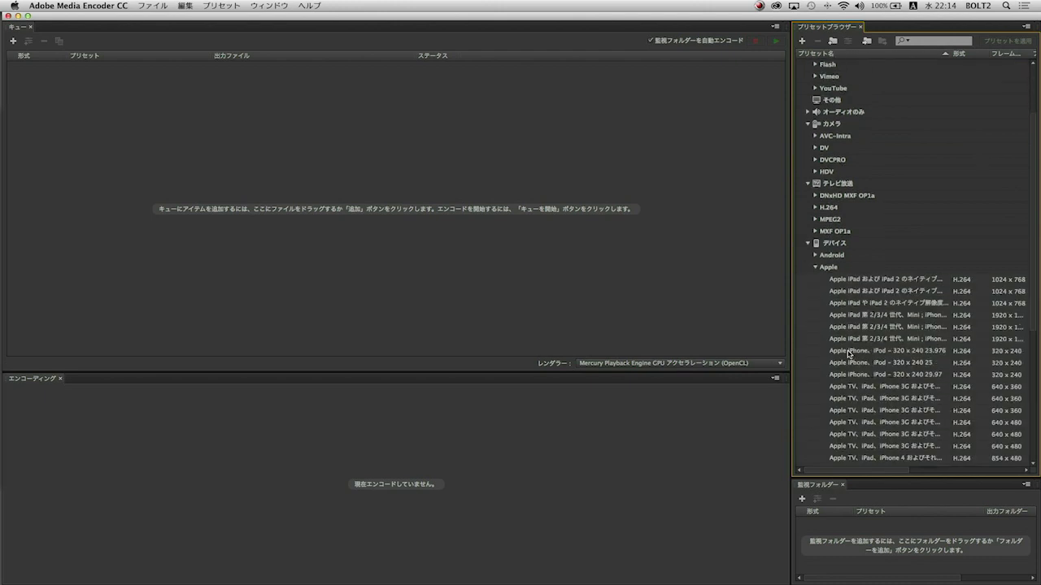
scroll(848, 352, "down", 1)
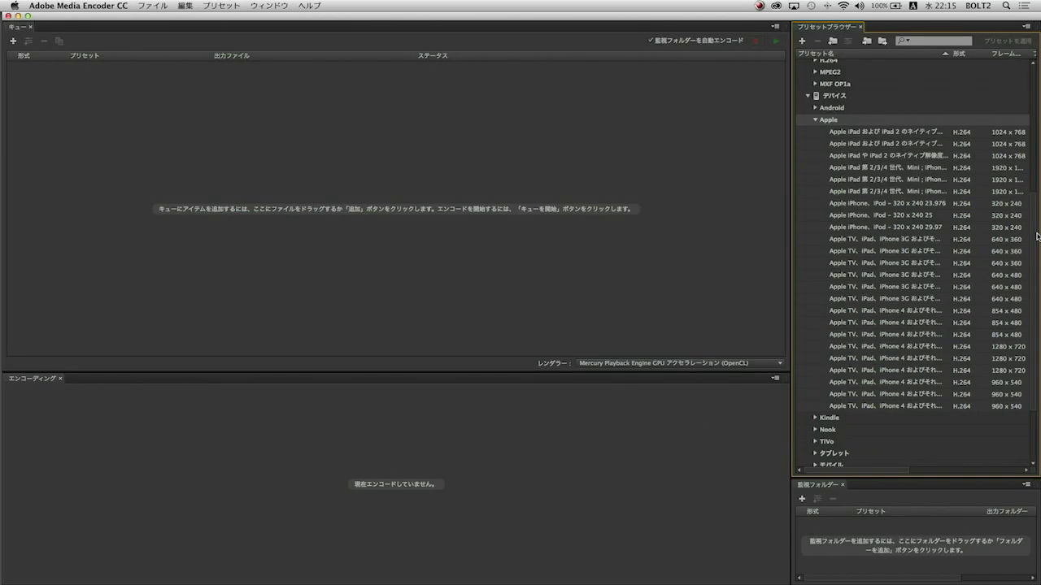
left_click(8, 122)
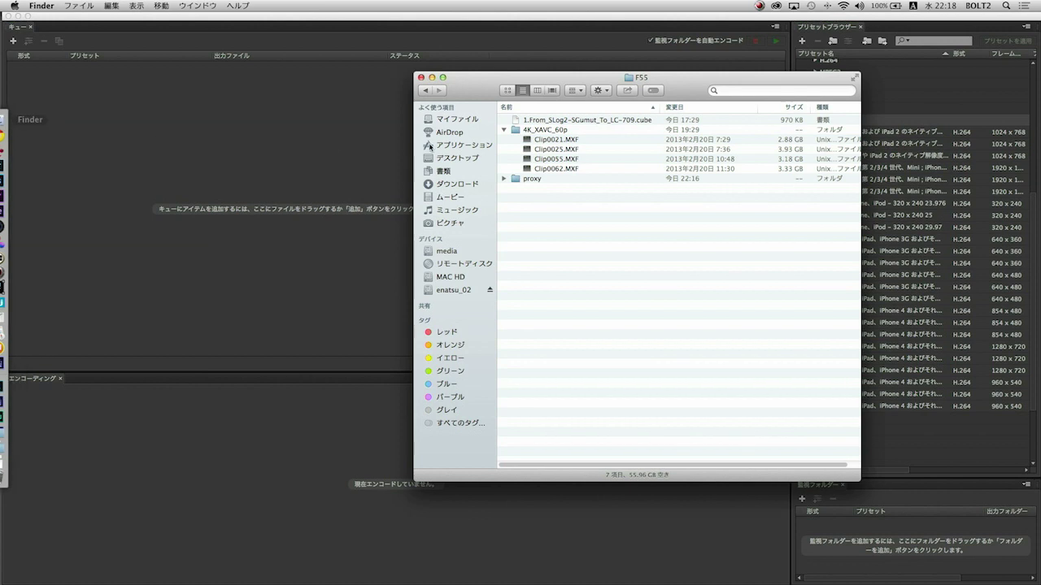
Add the four MXF clips Clip0021–Clip0062 from 4K_XAVC_60p to the Media Encoder queue
mouse_move(518, 141)
left_mouse_down()
mouse_move(526, 169)
mouse_move(157, 139)
left_mouse_up()
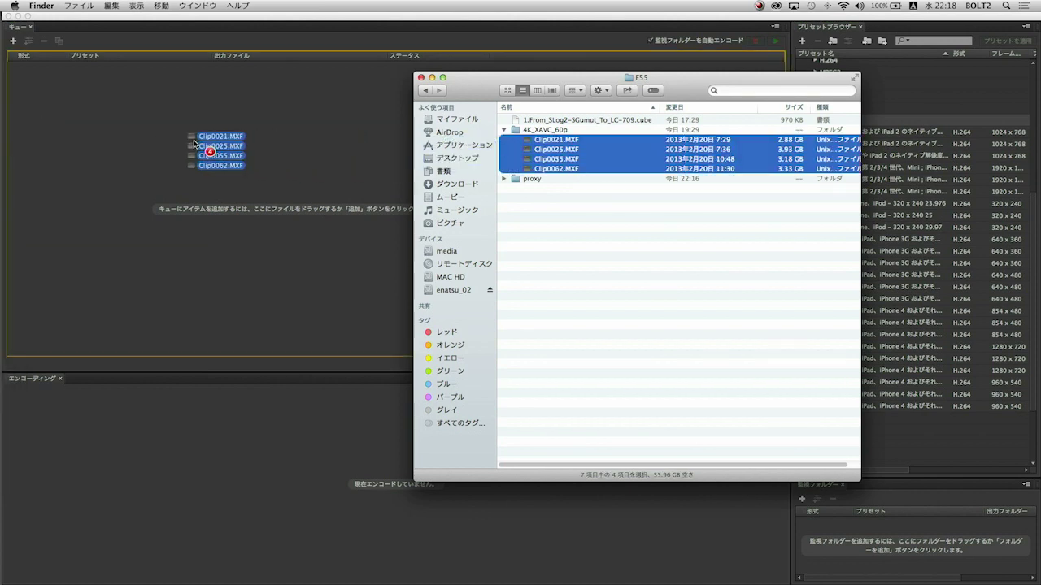
left_click(159, 176)
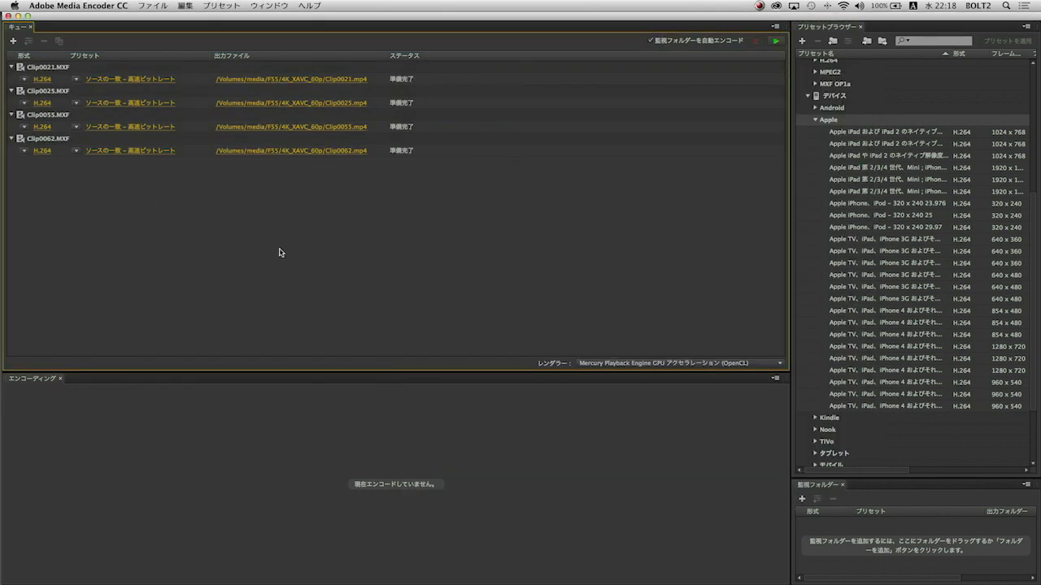
Set the output folder of all four queued clips to /Volumes/media/F55/proxy
left_click_drag(255, 250, 137, 76)
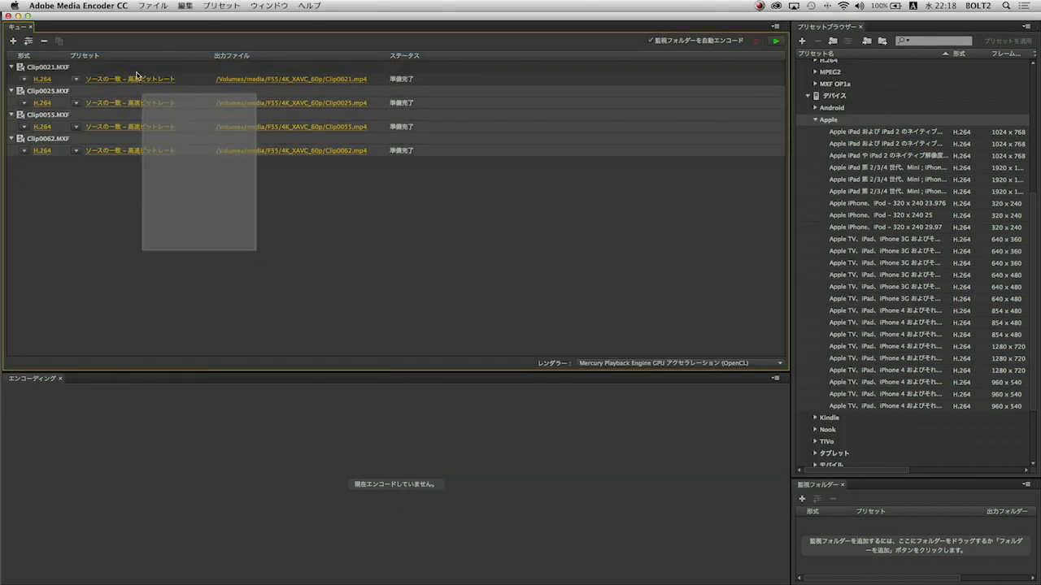
left_click(258, 79)
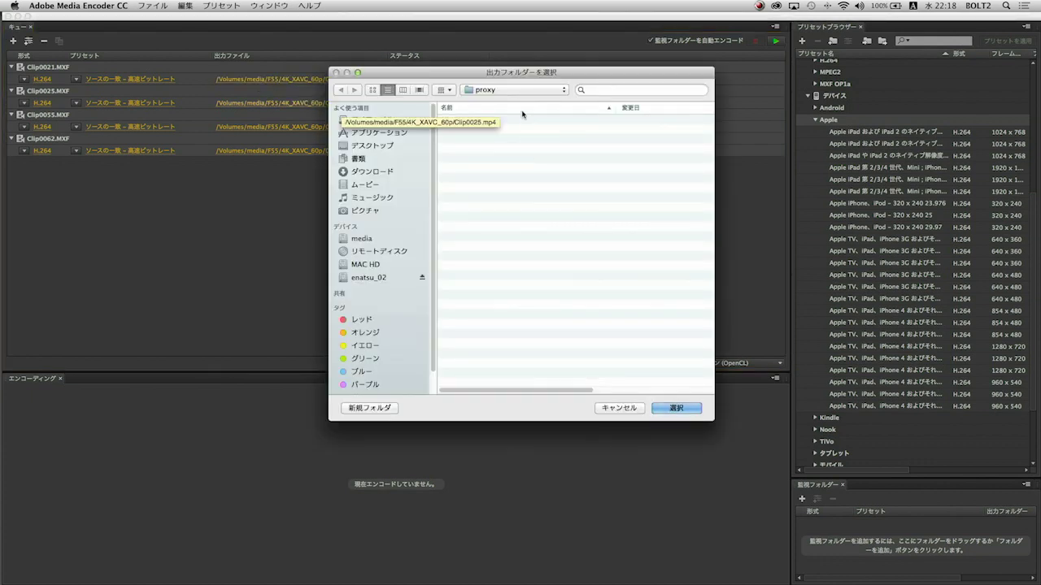
left_click(672, 411)
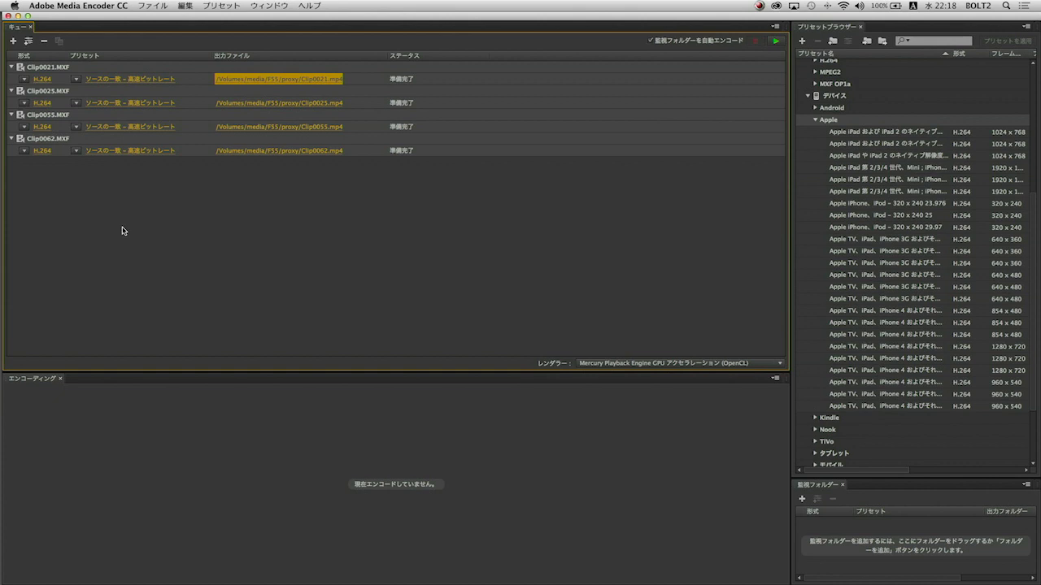
left_click_drag(122, 231, 41, 81)
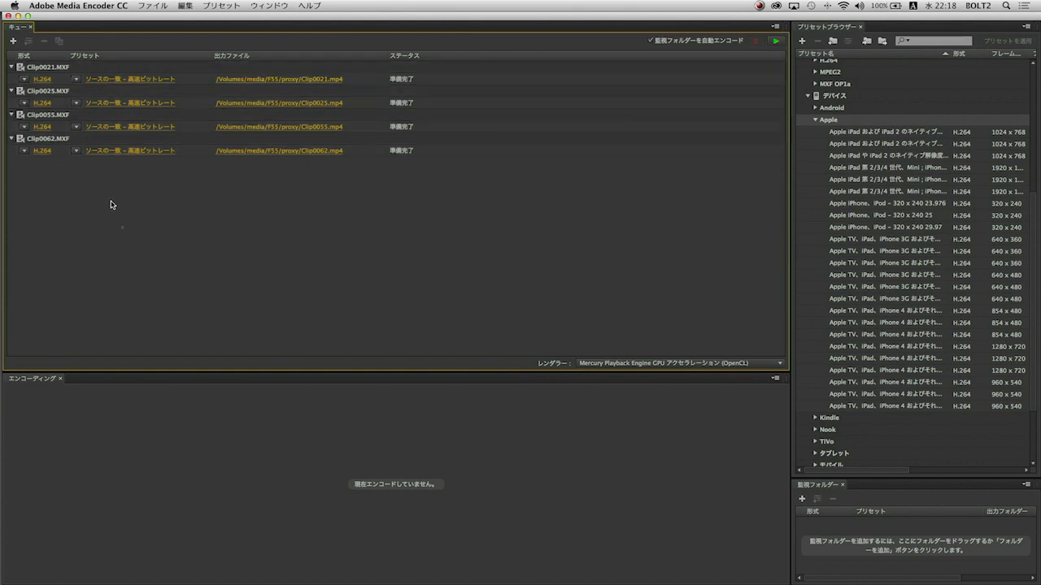
Give all four jobs MXF OP1a format with the XDCAMHD 50 NTSC 720p (4:2:2) video codec
left_click(40, 80)
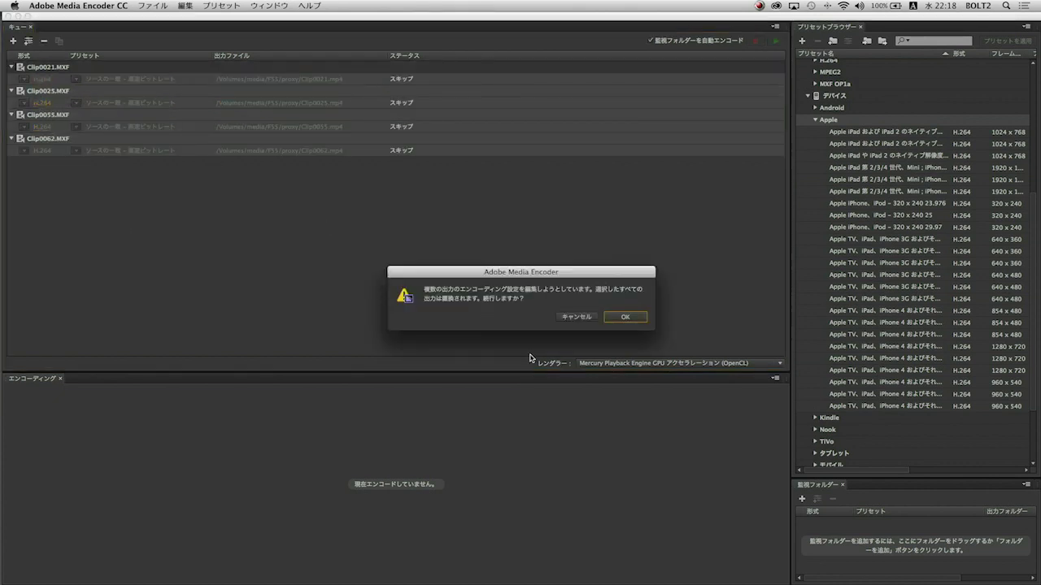
left_click(619, 319)
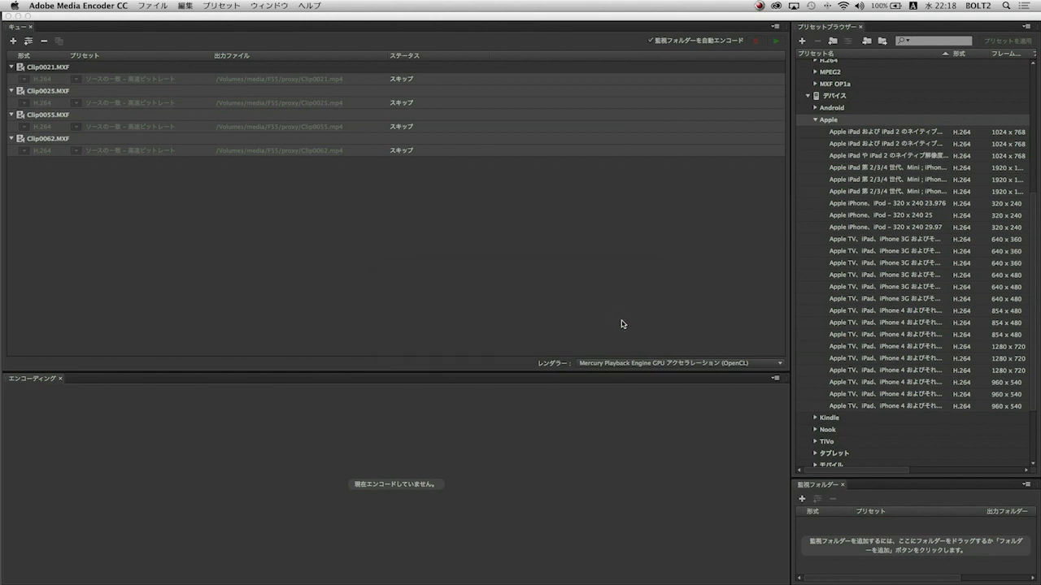
left_click(823, 53)
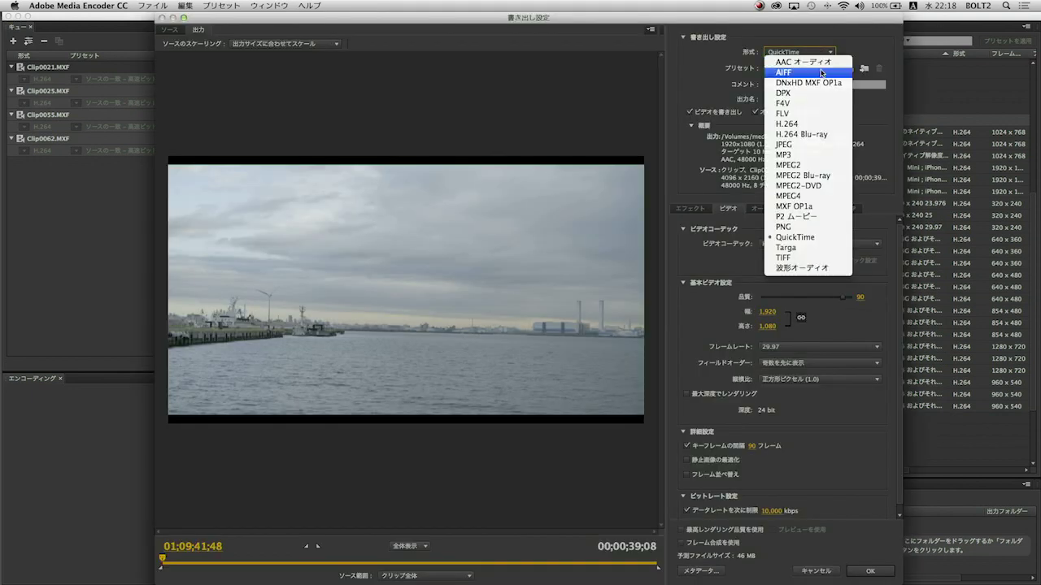
left_click(822, 208)
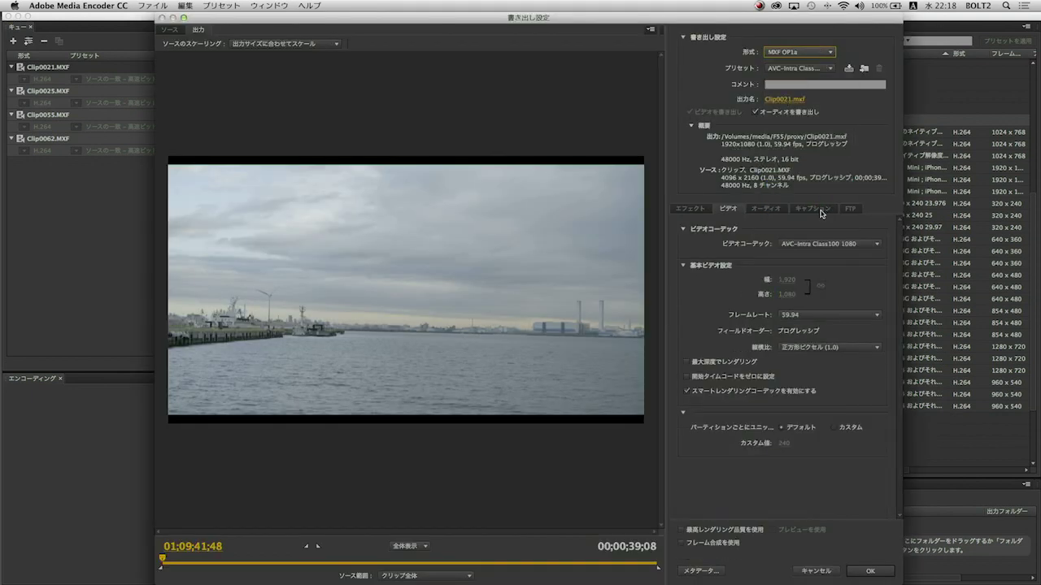
left_click(832, 246)
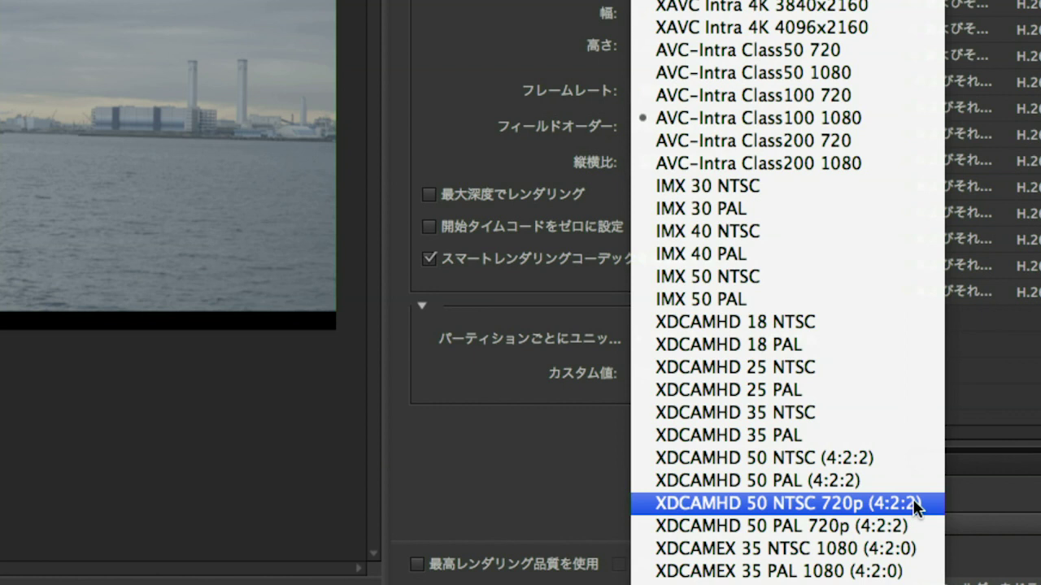
left_click(912, 500)
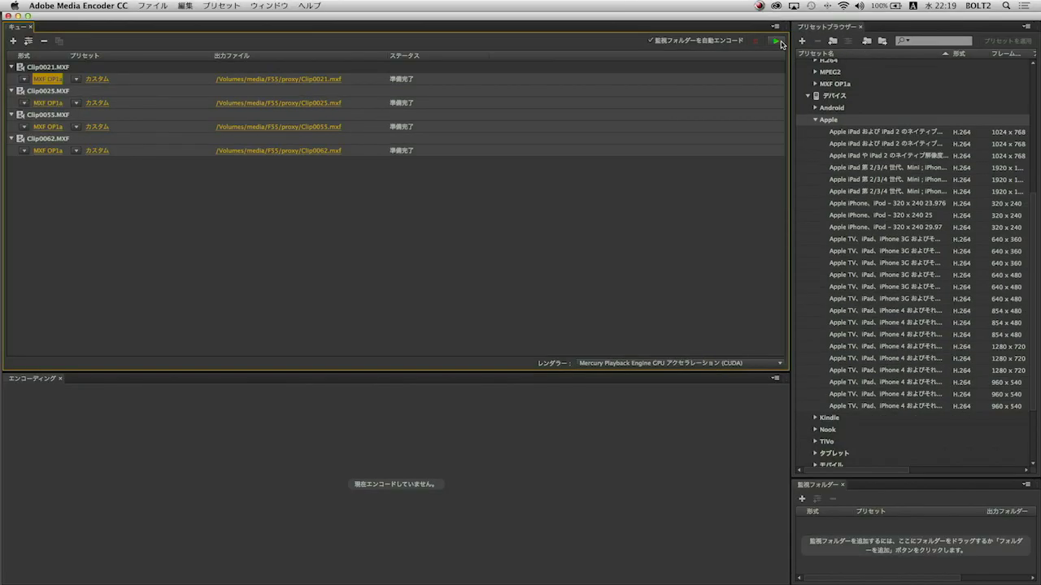
Encode the queue to create the four MXF proxies, then switch to Premiere Pro
left_click(778, 41)
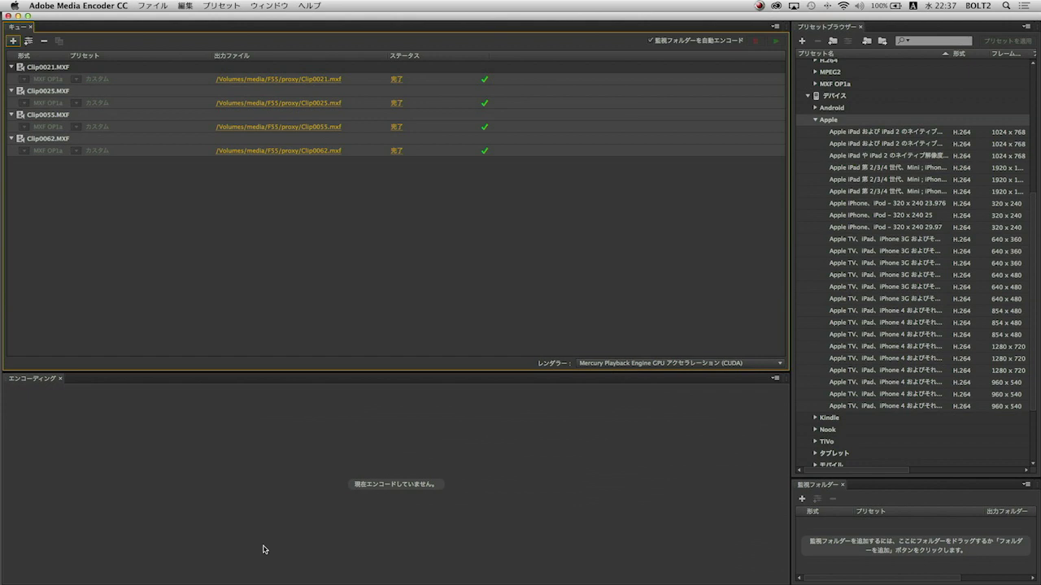
left_click(147, 216)
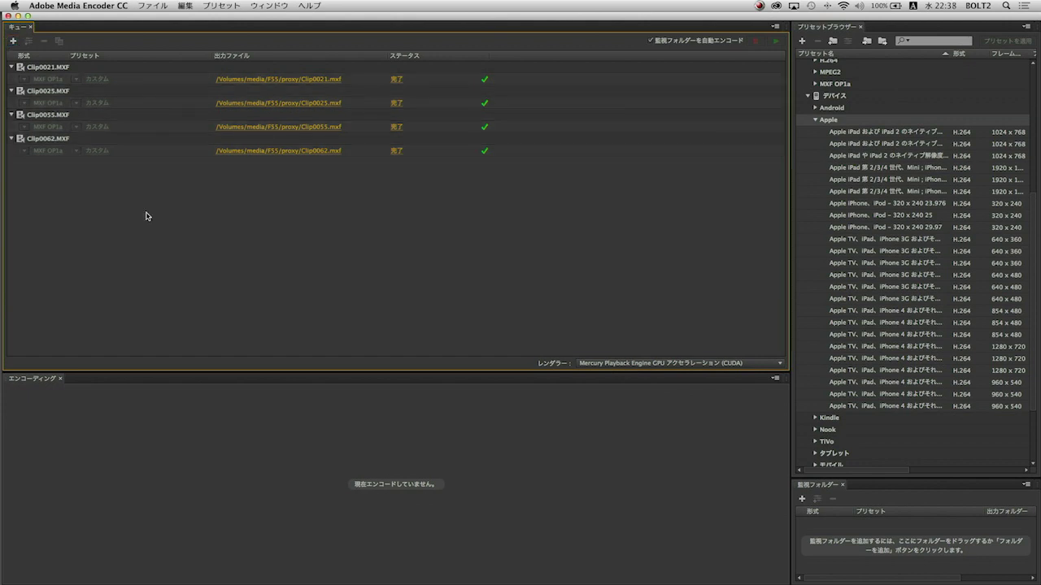
left_click(9, 195)
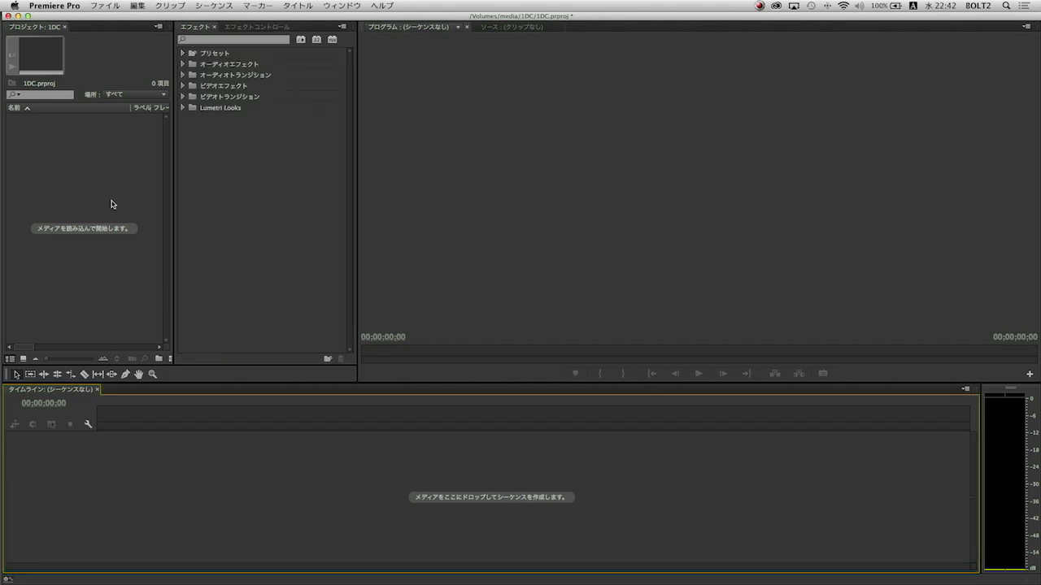
Import the proxies Clip0021, Clip0025, Clip0055 and Clip0062.mxf into the project
double_click(110, 204)
left_click(488, 177)
left_click(487, 197, "super")
left_click(479, 216, "super")
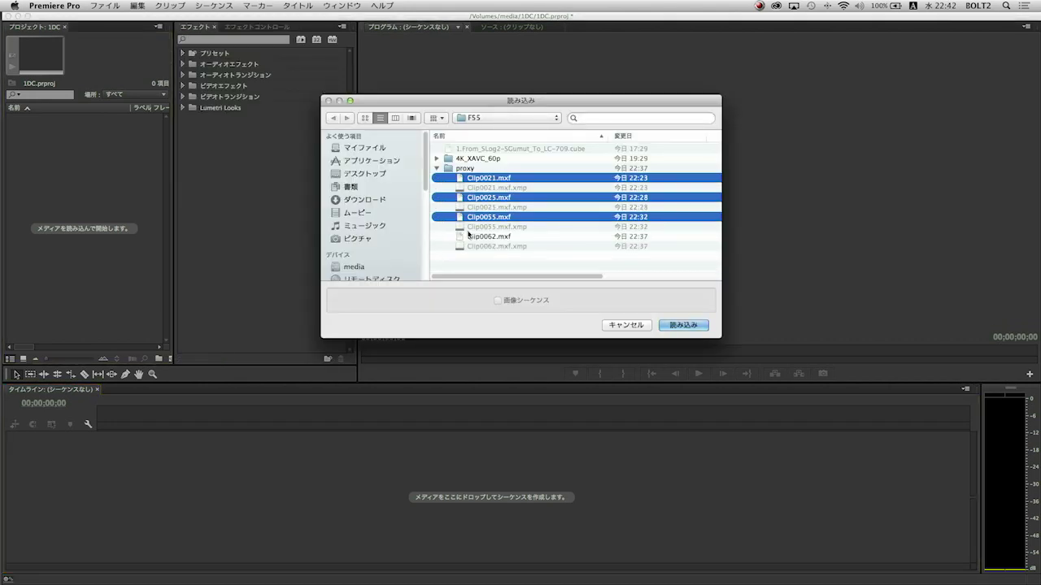
left_click(488, 236, "super")
left_click(677, 327)
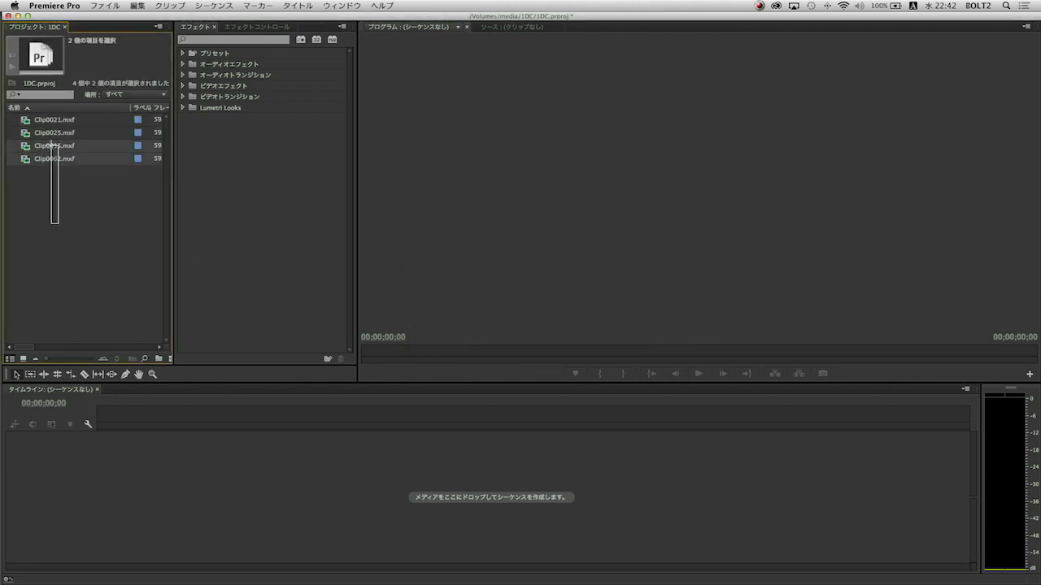
Create a new sequence from the four clips and scrub through it to preview
right_click(48, 122)
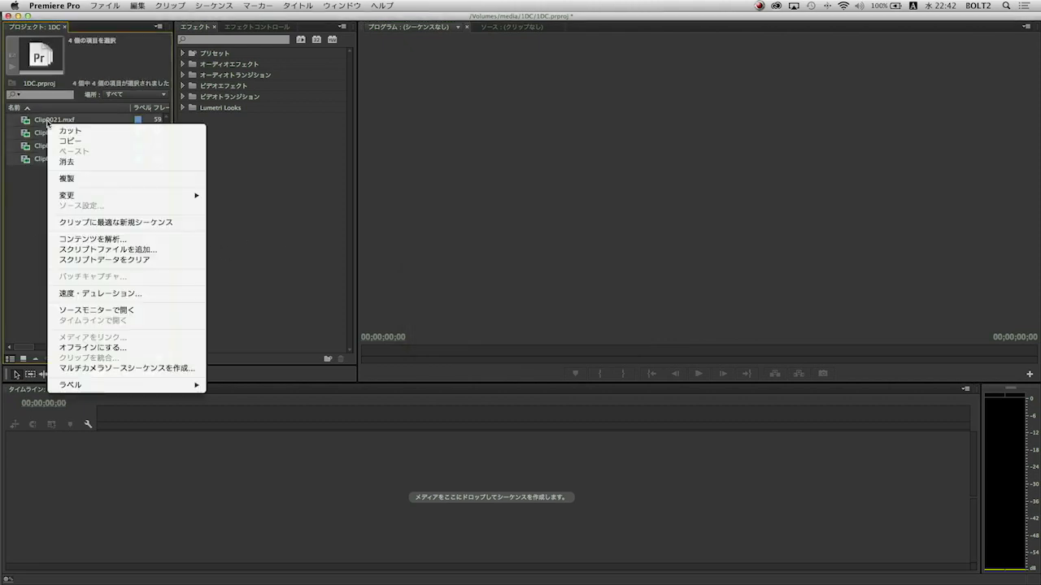
left_click(106, 221)
left_click_drag(252, 417, 348, 421)
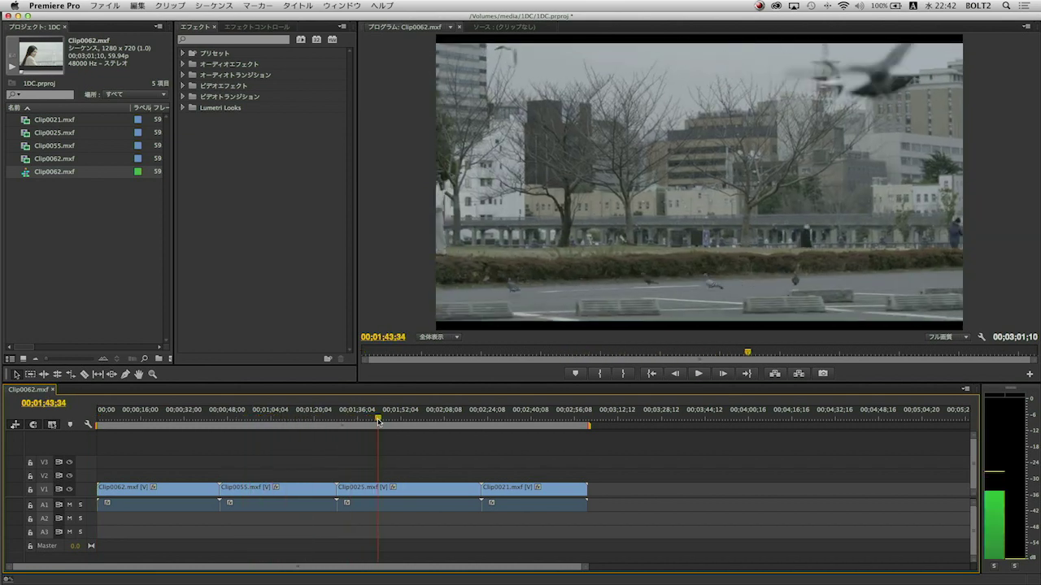
left_click_drag(348, 422, 291, 418)
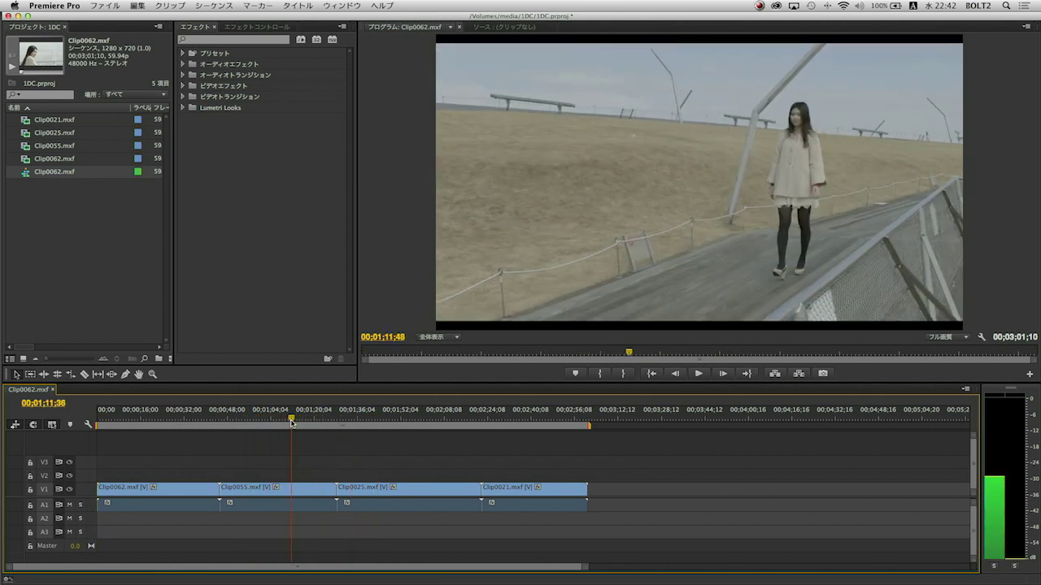
Preview the sequence, then trim Clip0055's start about 8 seconds later and close the gap
left_click(698, 374)
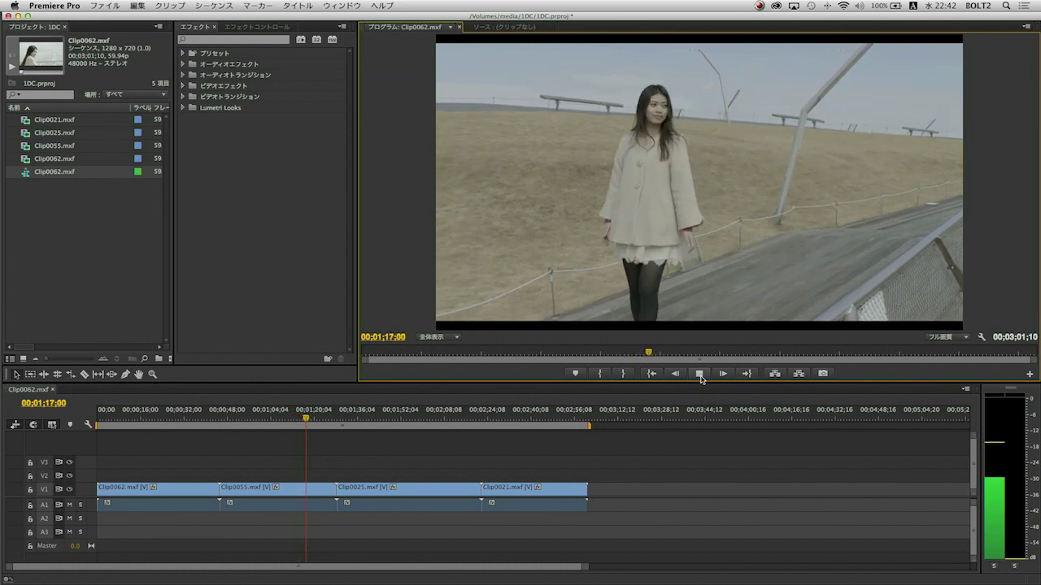
left_click(700, 378)
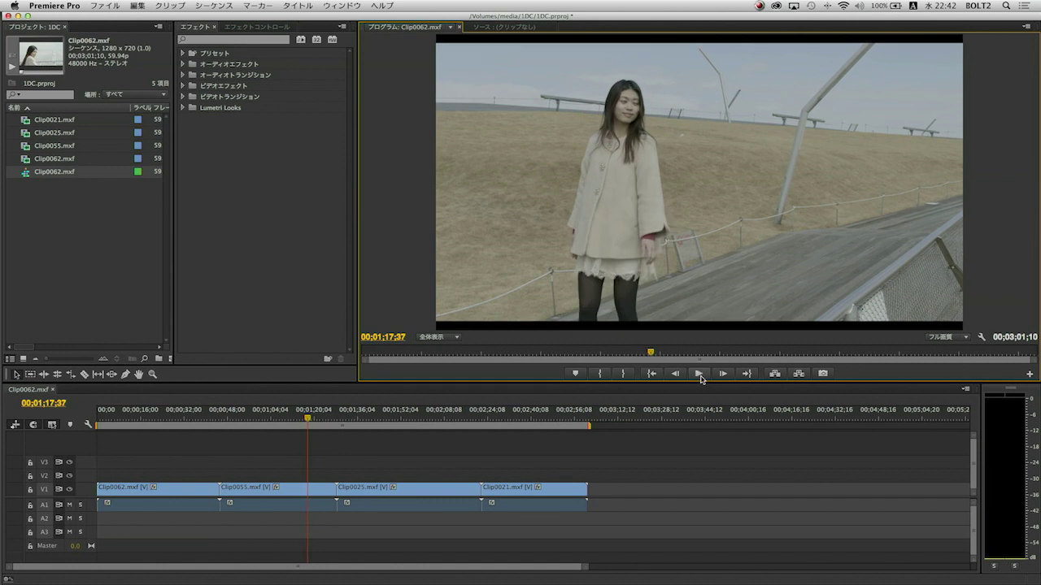
left_click(215, 490)
left_click_drag(215, 490, 249, 489)
left_click(233, 491)
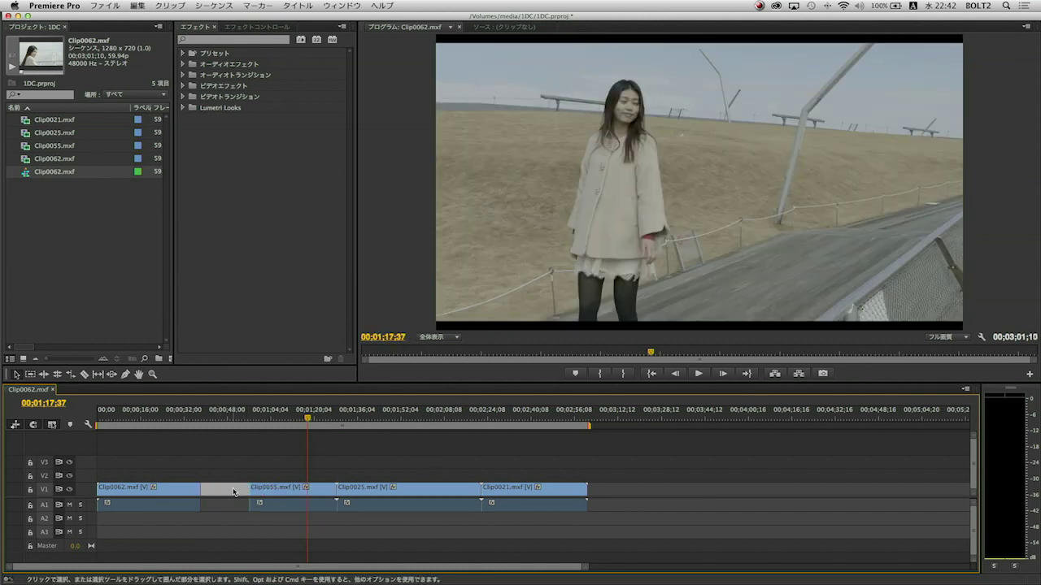
key("Delete")
Shorten the end of Clip0055 and close the following gap
mouse_move(286, 488)
left_mouse_down()
mouse_move(263, 489)
mouse_move(312, 489)
left_mouse_up()
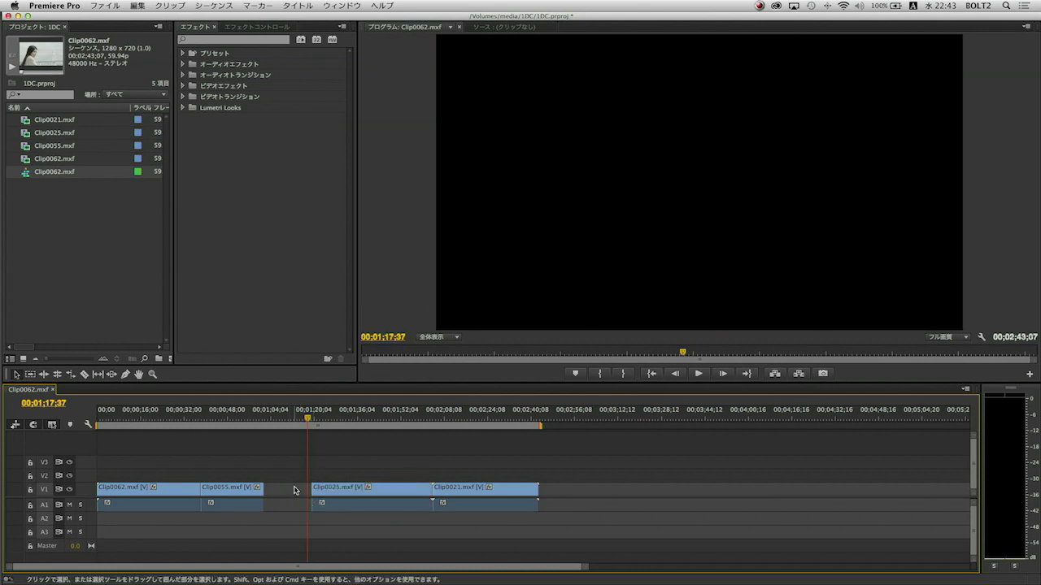
left_click(282, 492)
key("Delete")
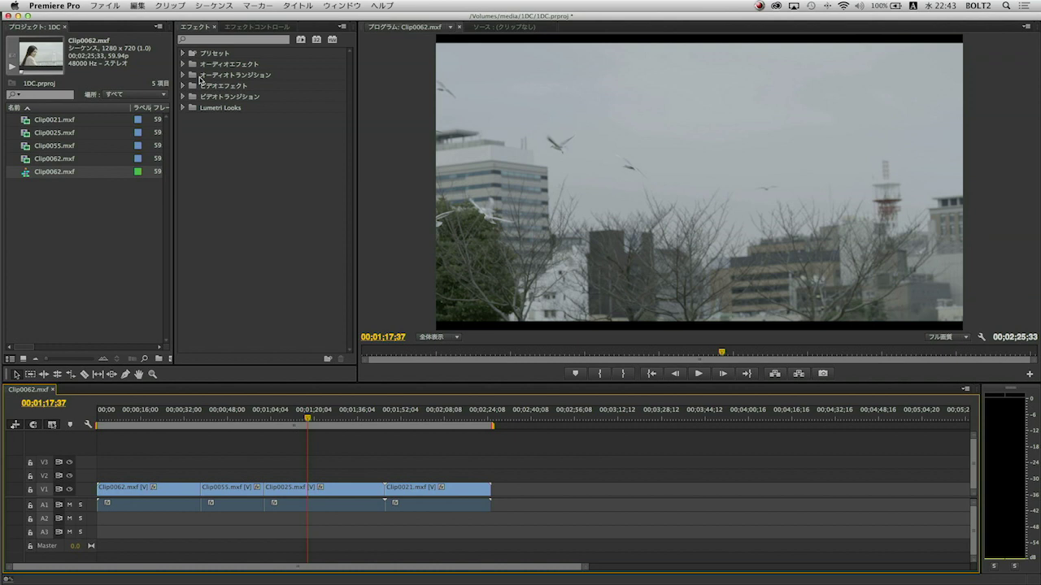
Change the sequence frame size from 1280x720 to 3840x2160, discarding existing previews
left_click(214, 5)
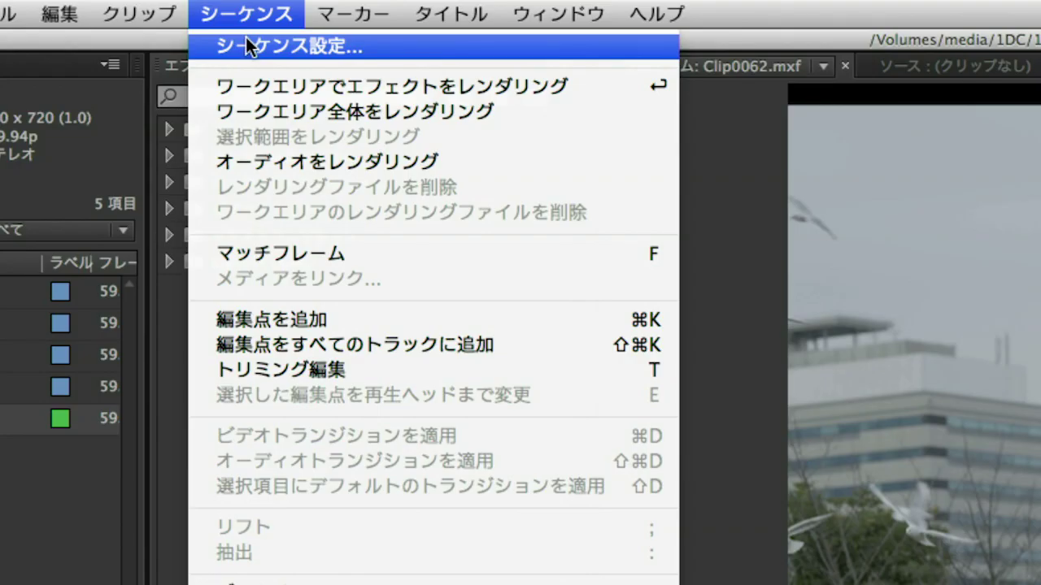
left_click(247, 39)
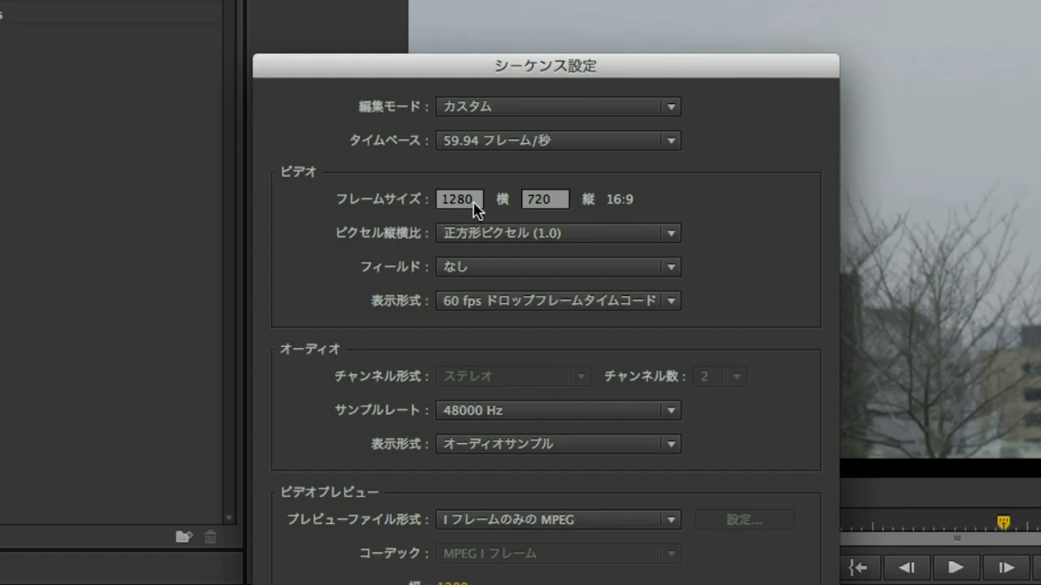
left_click(473, 202)
double_click(472, 201)
type("3840")
left_click(553, 200)
double_click(554, 200)
type("2160")
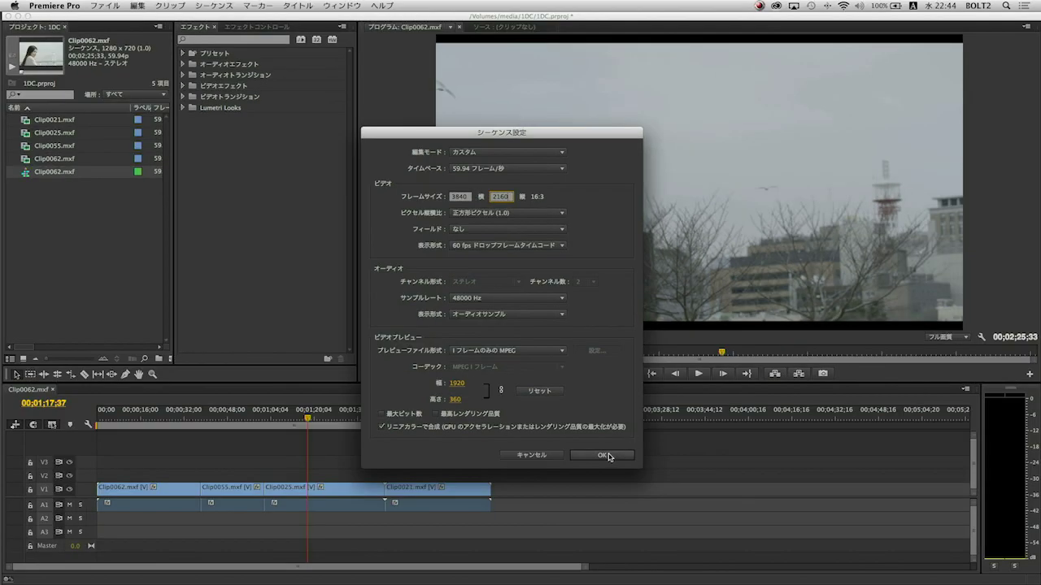
left_click(601, 456)
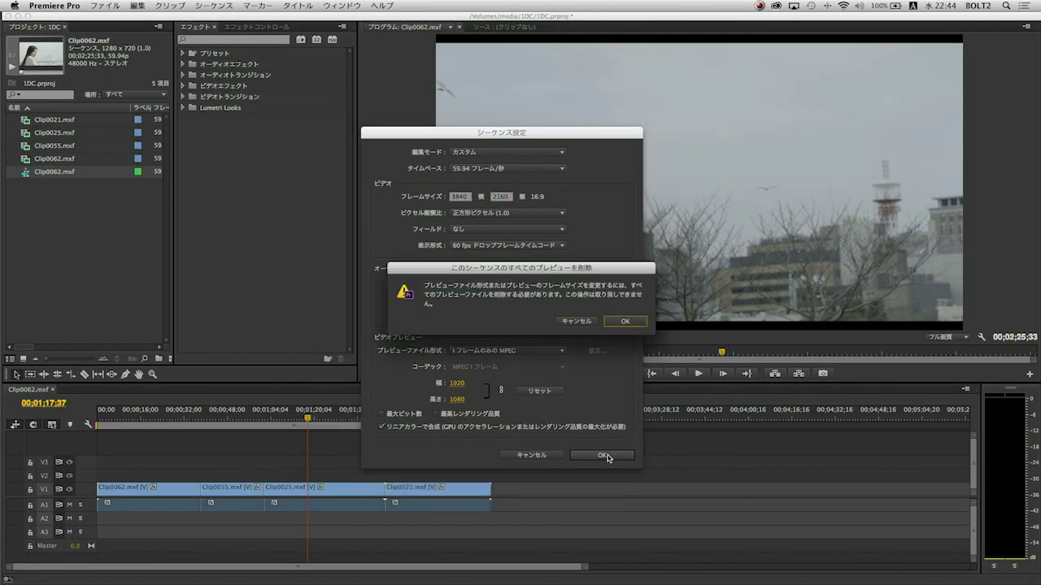
left_click(626, 322)
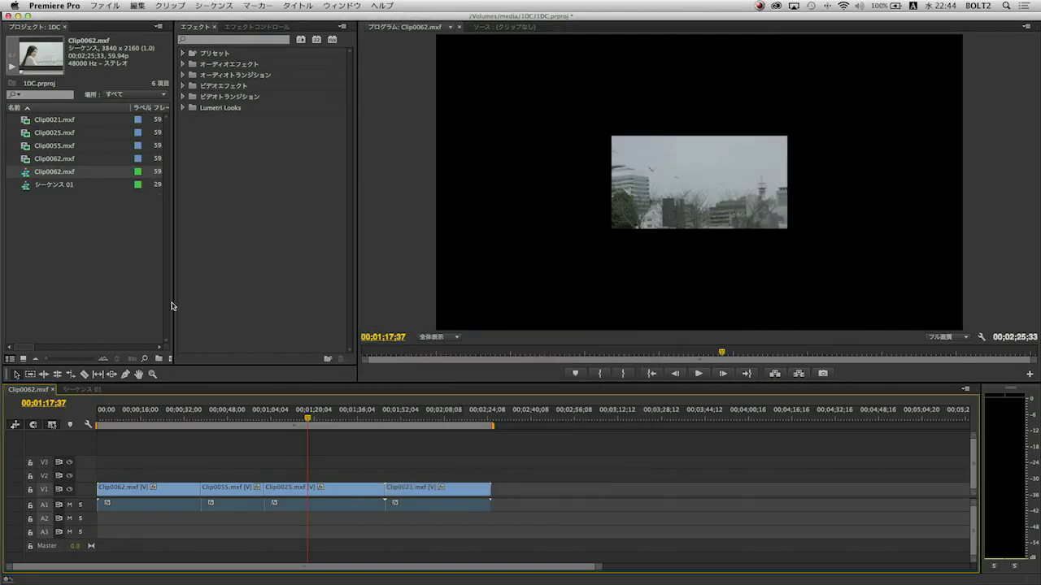
Delete the unused シーケンス 01 from the project and check the frame around 00;00;53
left_click(274, 424)
left_click_drag(273, 427, 240, 427)
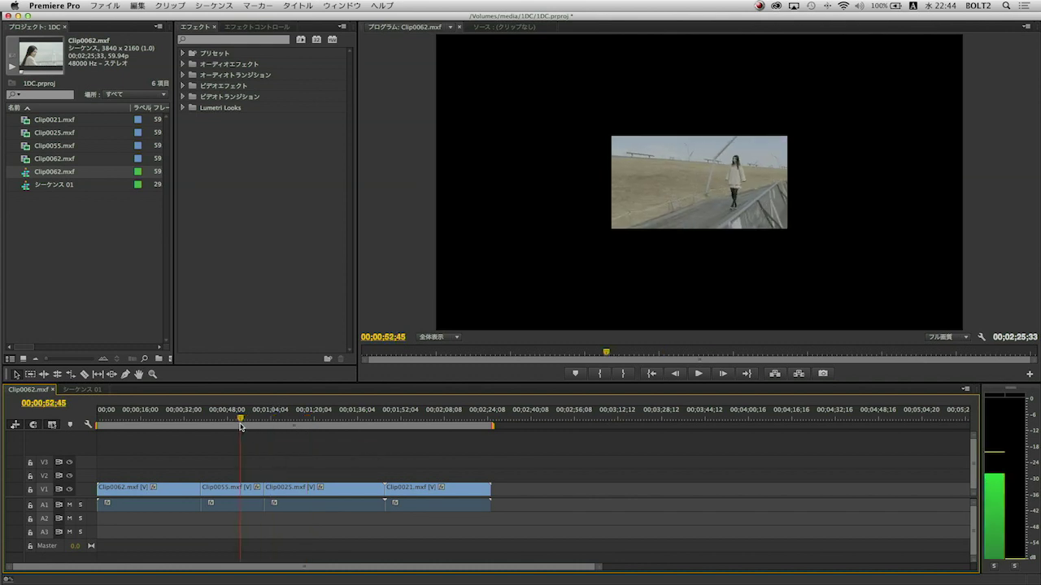
left_click(29, 188)
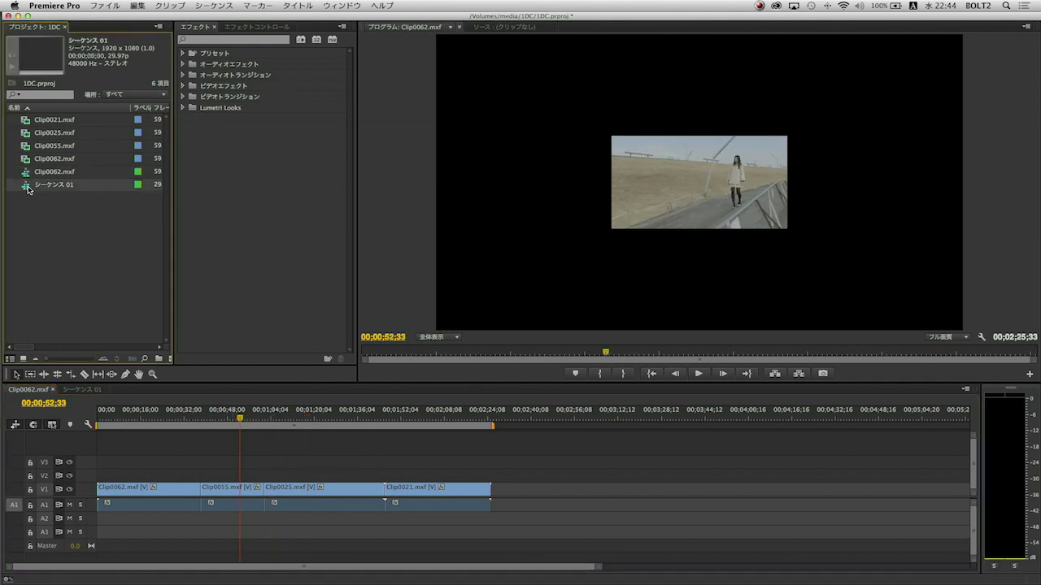
key("Delete")
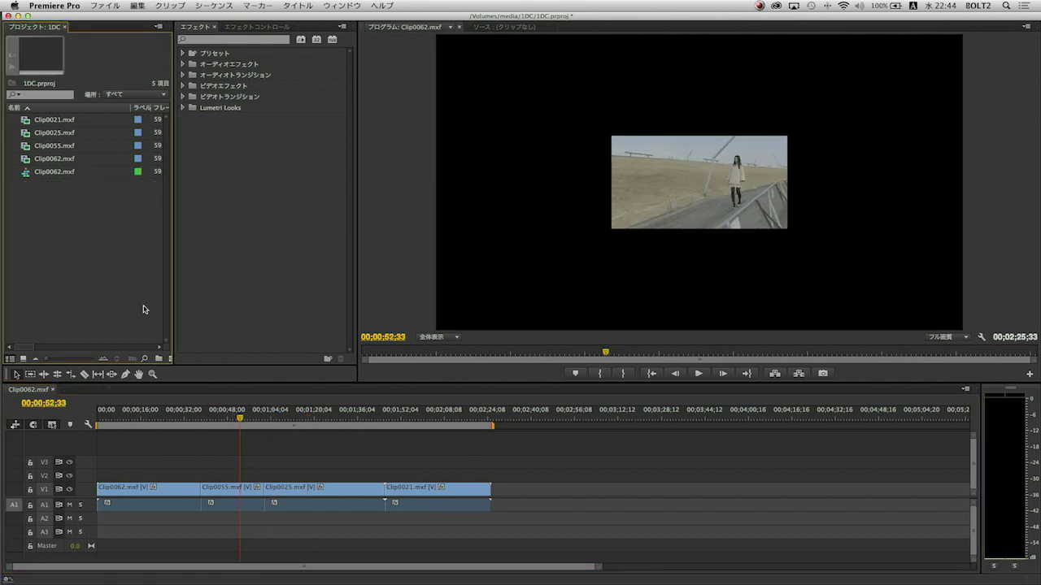
left_click(241, 419)
left_click_drag(240, 420, 244, 423)
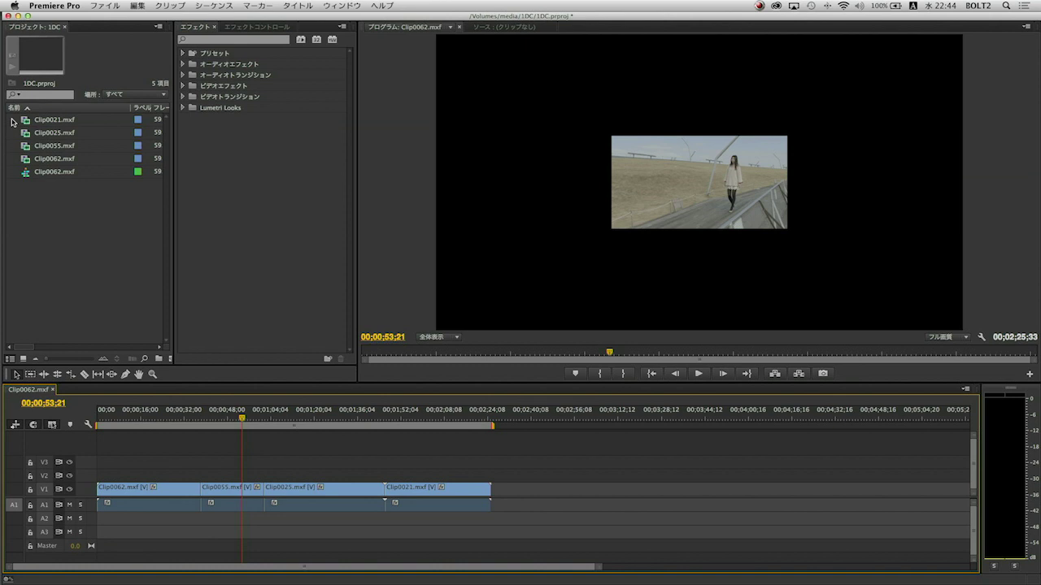
Make clips Clip0021–Clip0062 offline while keeping their media files on disk
left_click_drag(12, 121, 35, 163)
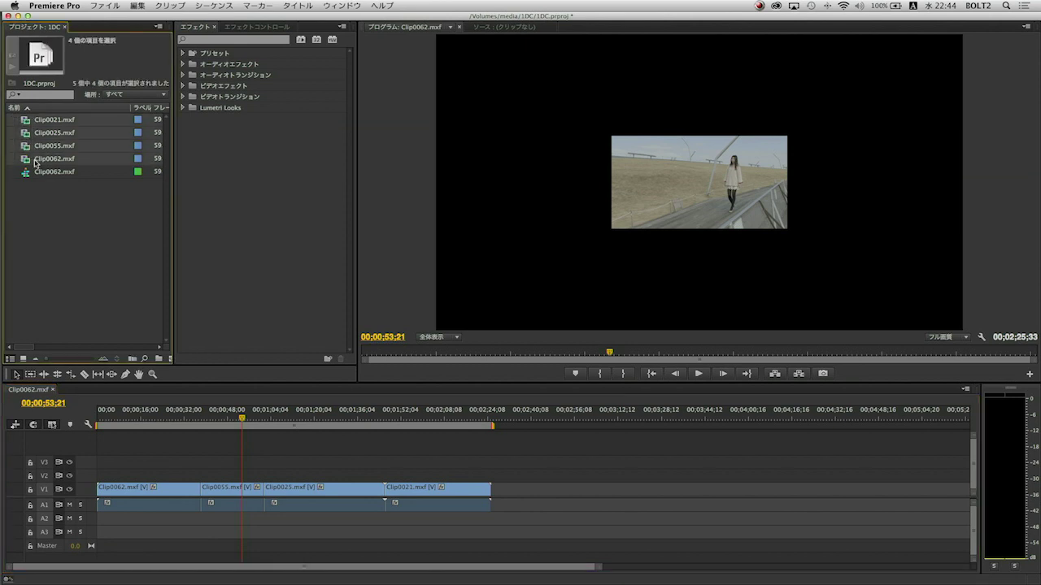
right_click(35, 164)
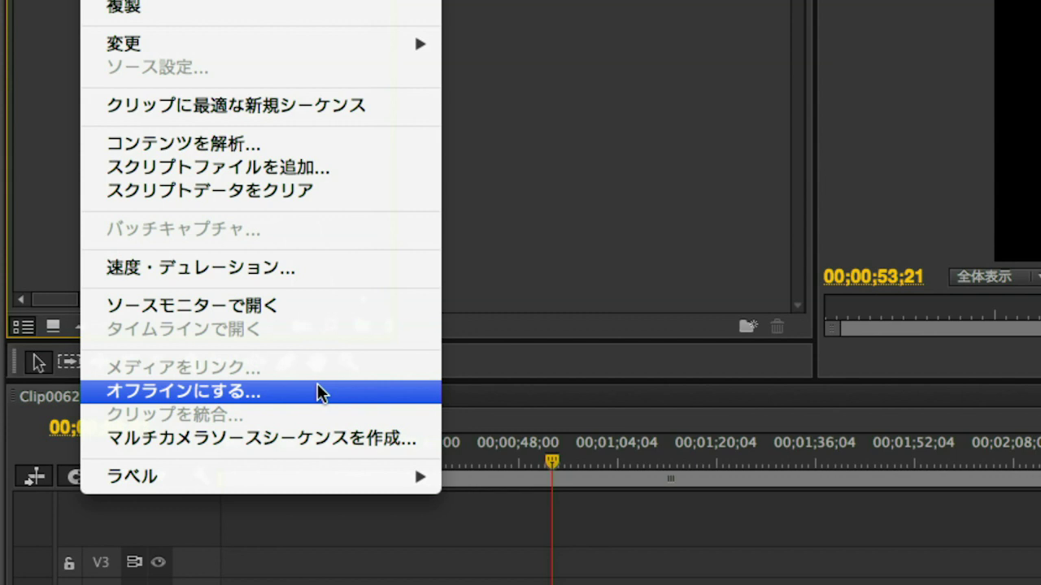
left_click(318, 385)
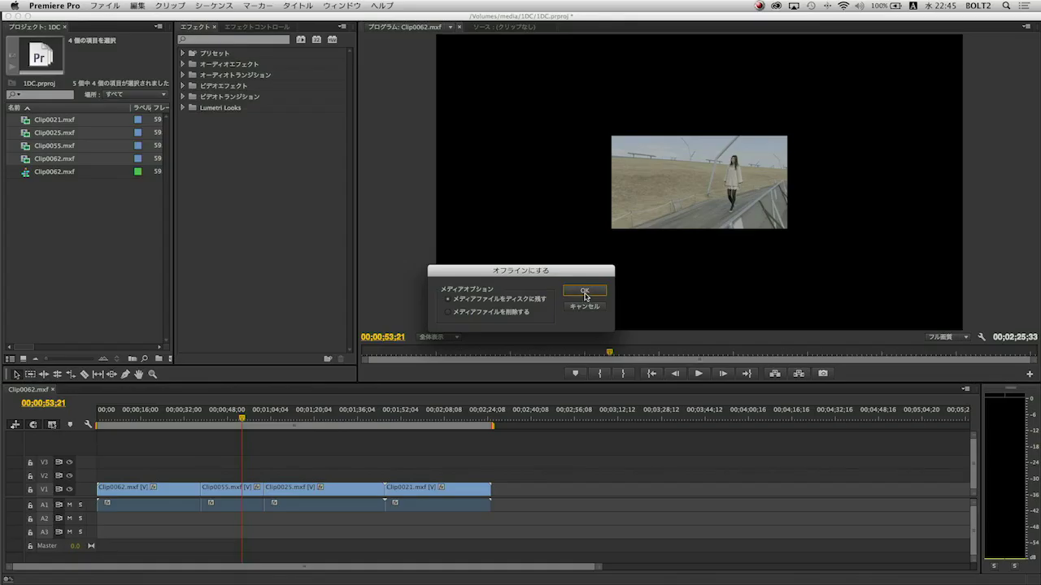
left_click(584, 296)
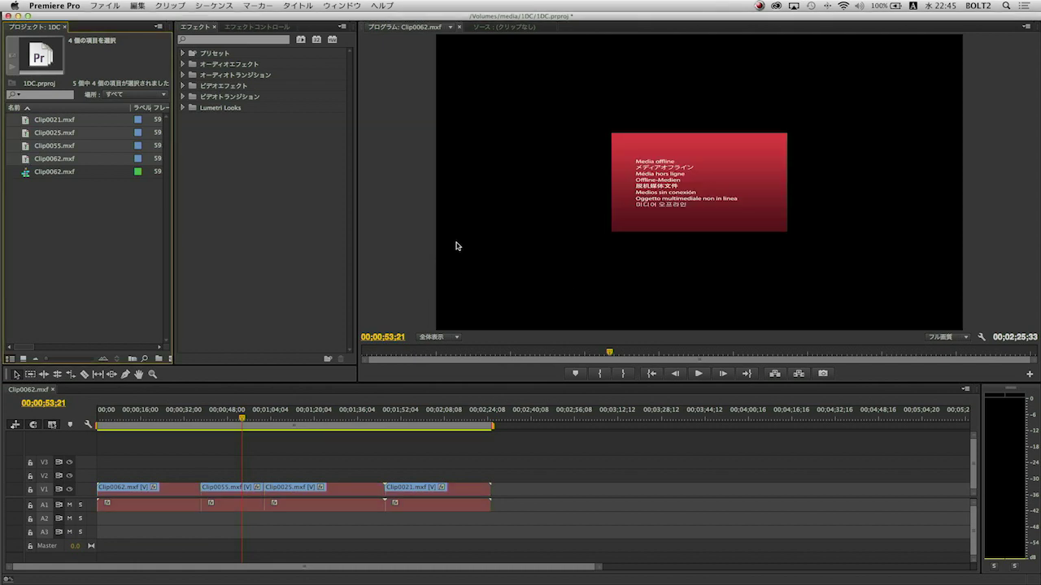
right_click(65, 160)
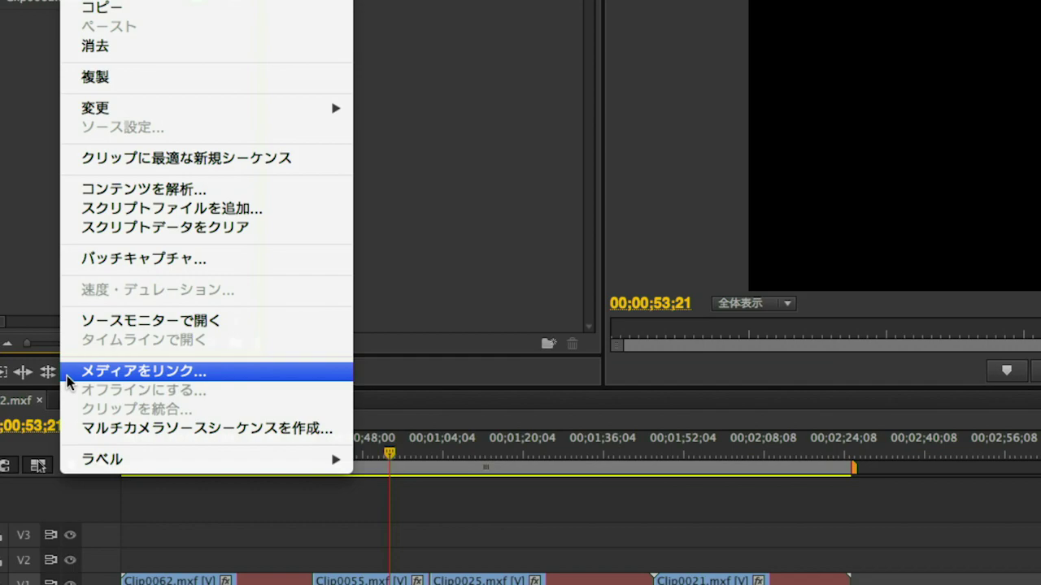
Link the offline clips to the 4K original Clip0021.MXF in F55/4K_XAVC_60p
left_click(67, 376)
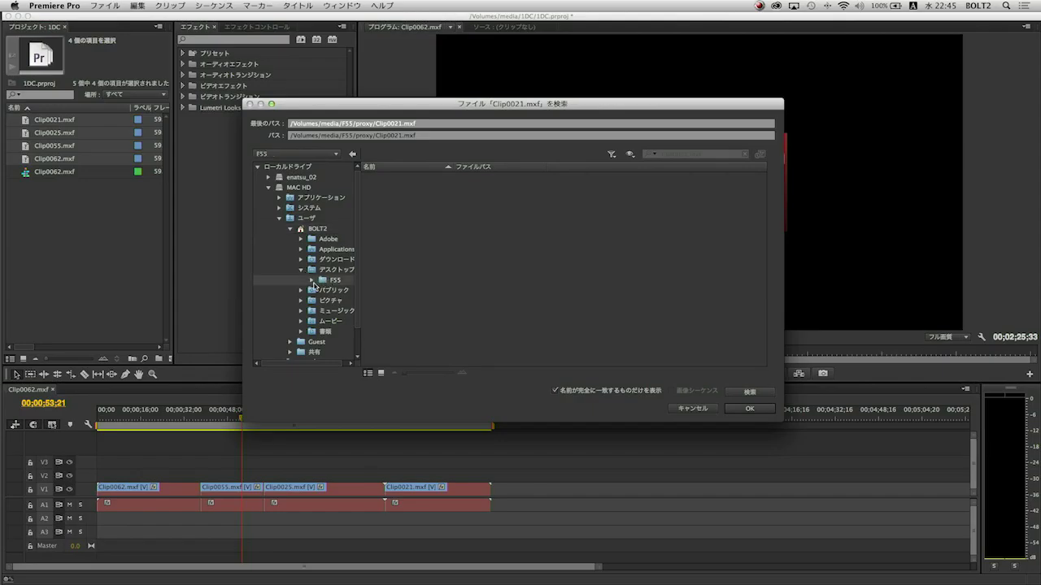
left_click(313, 281)
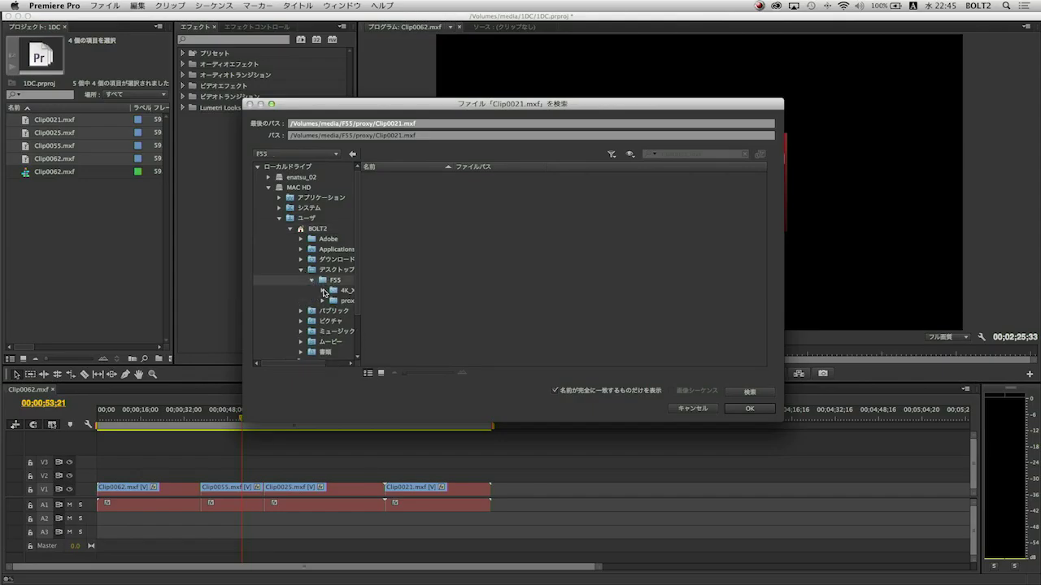
left_click(343, 290)
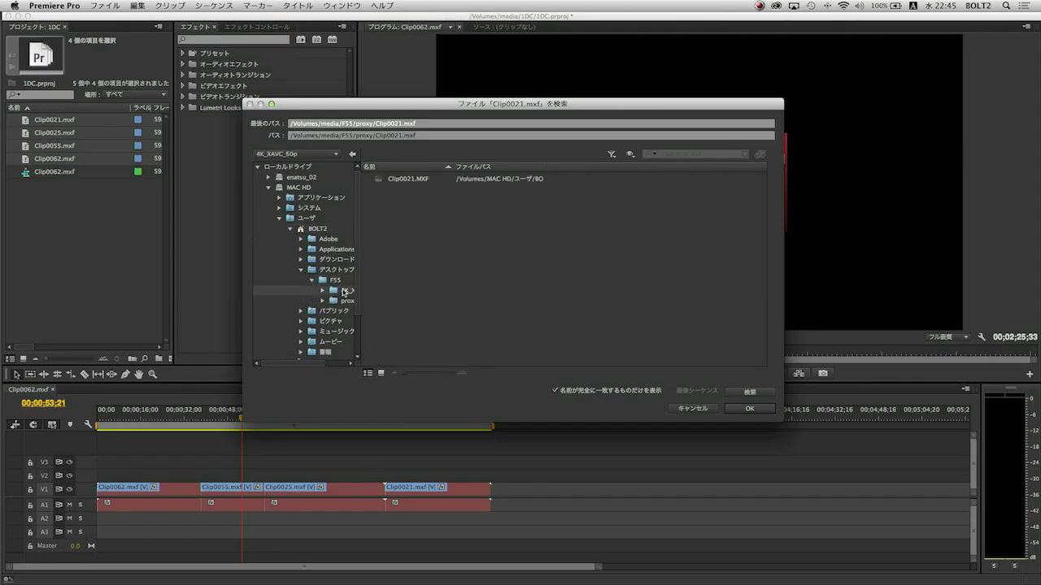
left_click(419, 184)
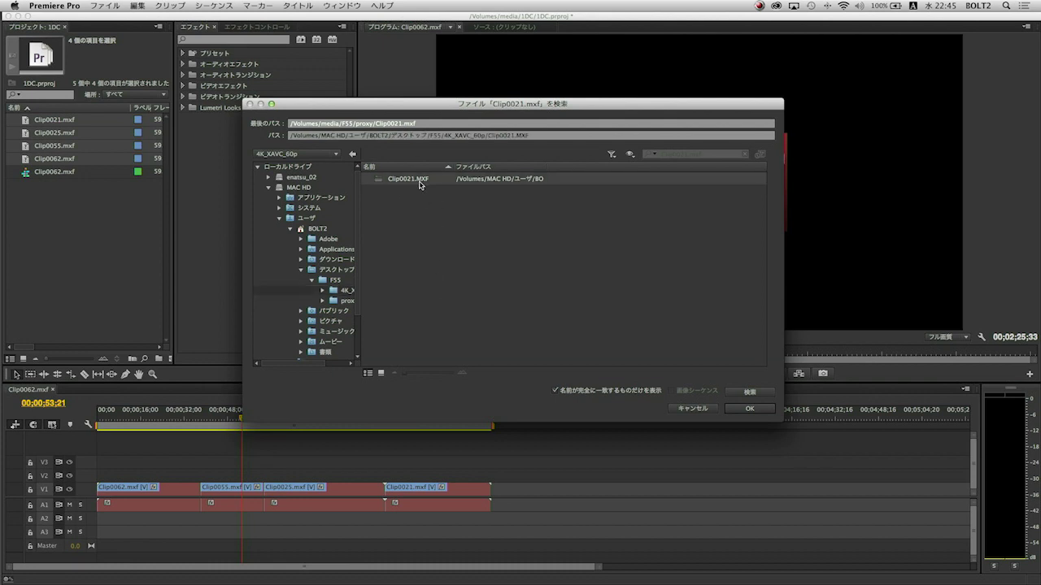
left_click(735, 409)
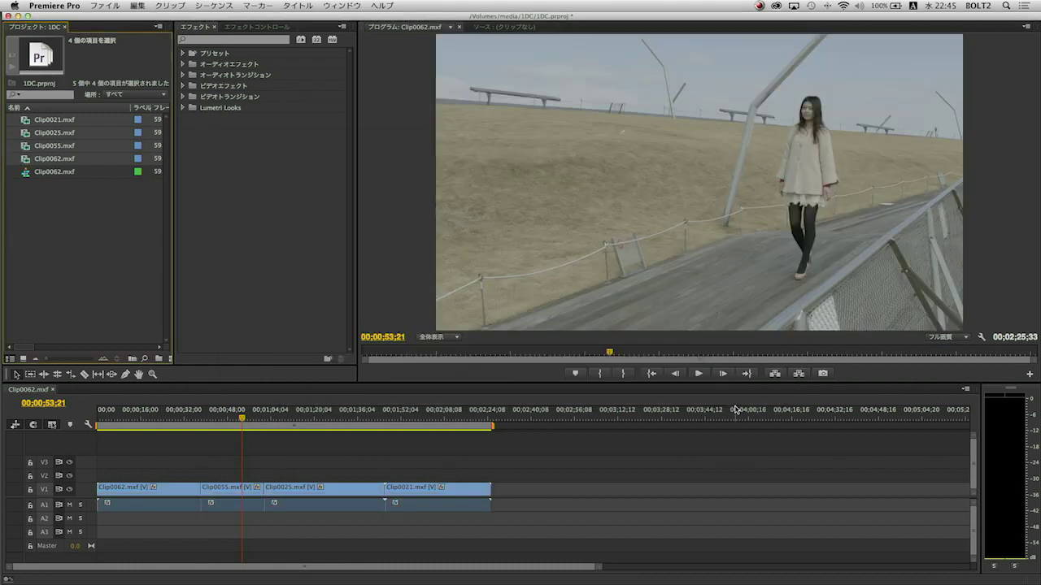
mouse_move(312, 426)
left_click(102, 261)
left_click(249, 421)
mouse_move(254, 424)
left_mouse_down()
mouse_move(398, 422)
mouse_move(134, 477)
left_mouse_up()
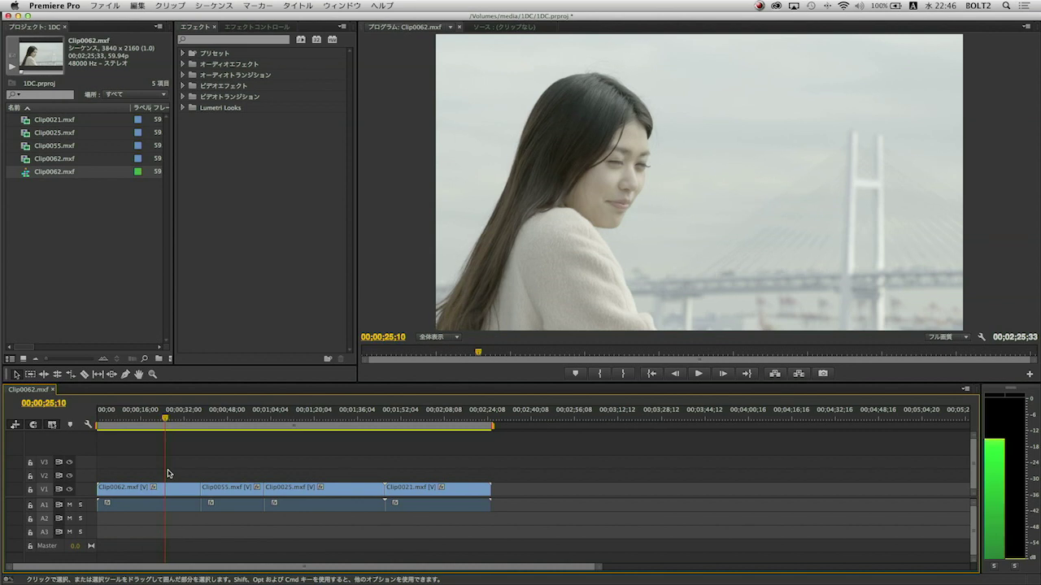